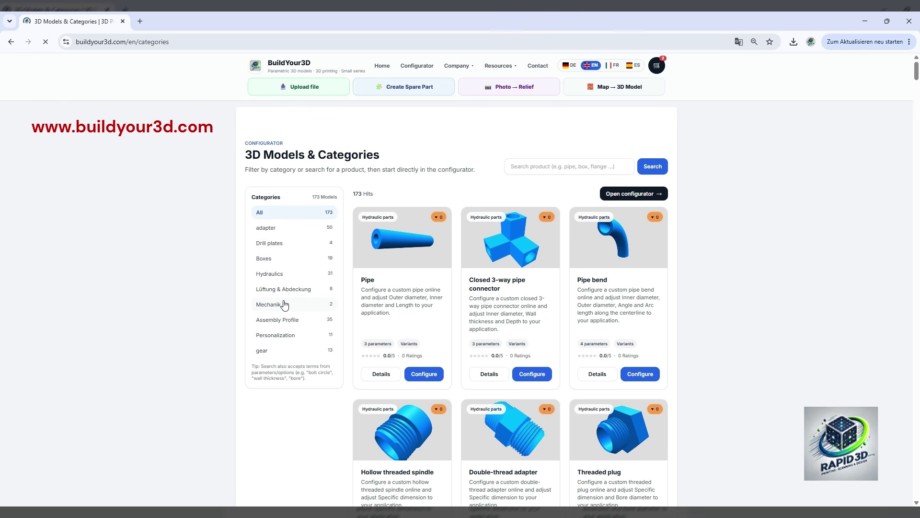
Browse the full catalogue of 3D models to see which configurable parts it offers.
scroll(270, 384, "down", 4)
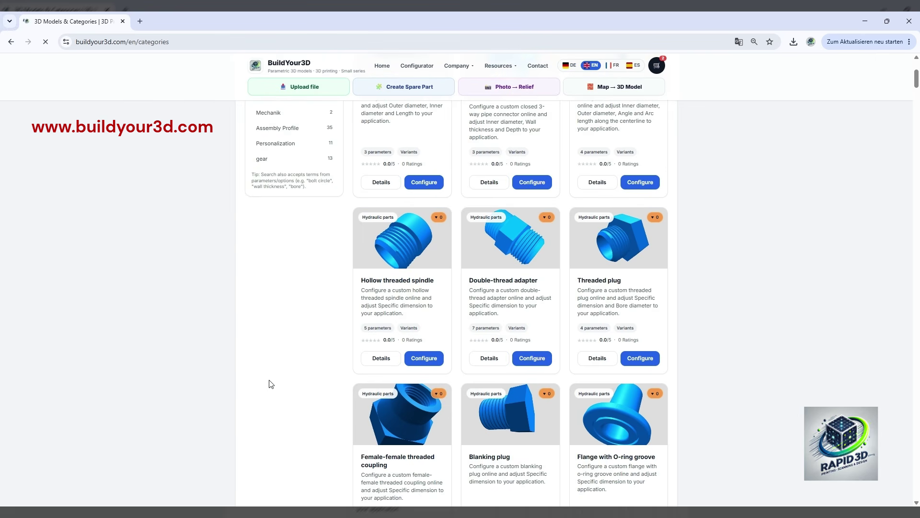
scroll(270, 384, "up", 4)
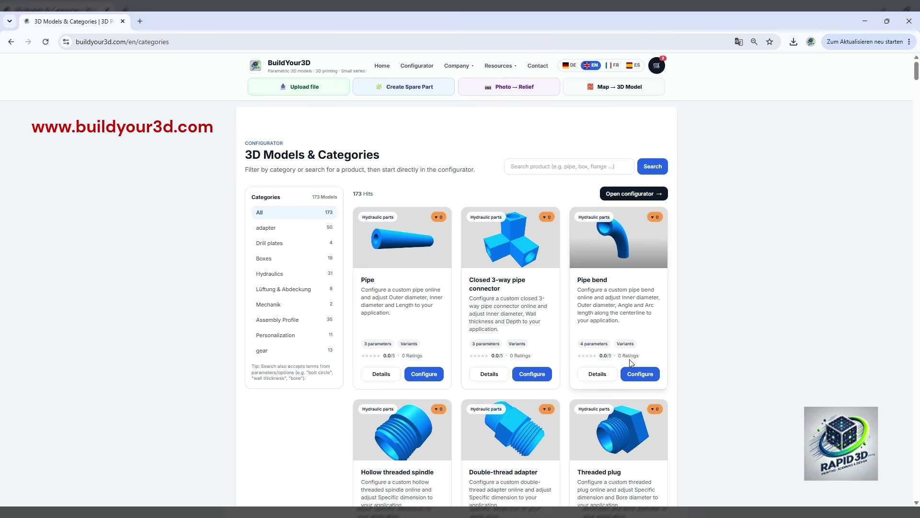
scroll(629, 358, "down", 10)
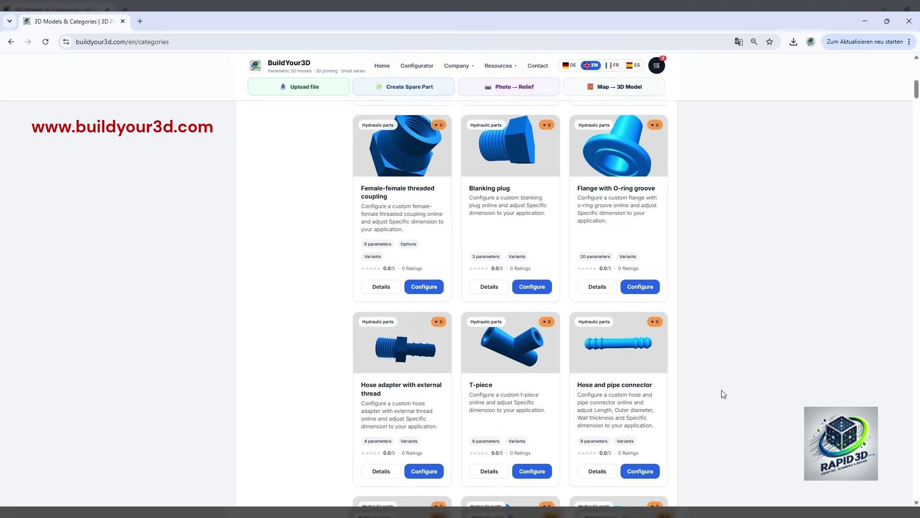
scroll(729, 395, "down", 5)
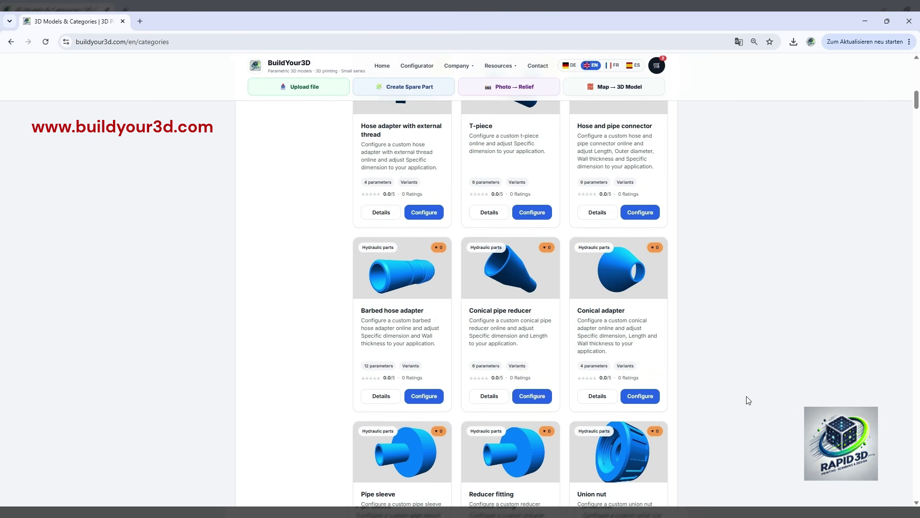
scroll(748, 400, "down", 5)
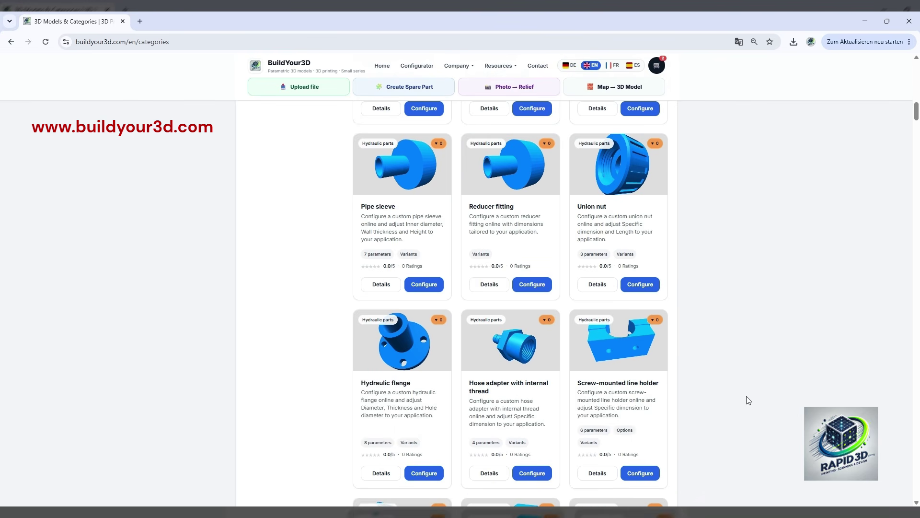
scroll(749, 400, "down", 4)
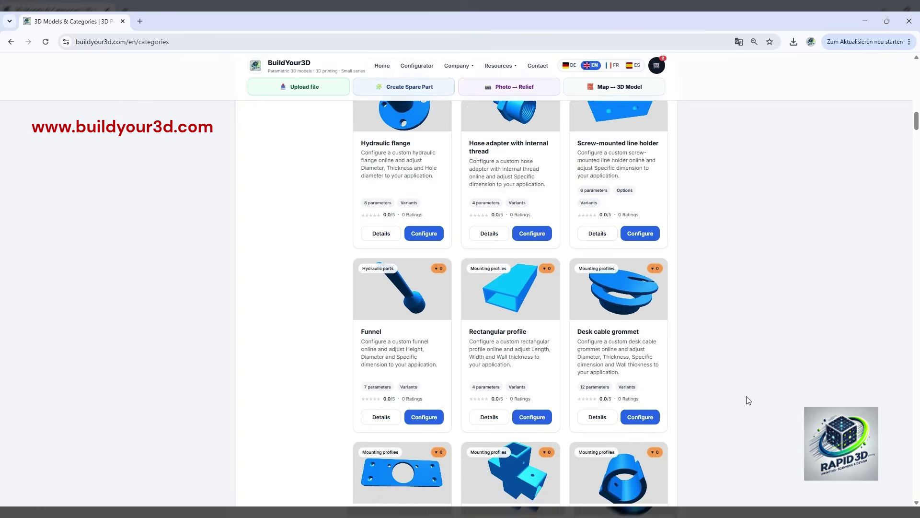
scroll(748, 400, "up", 10)
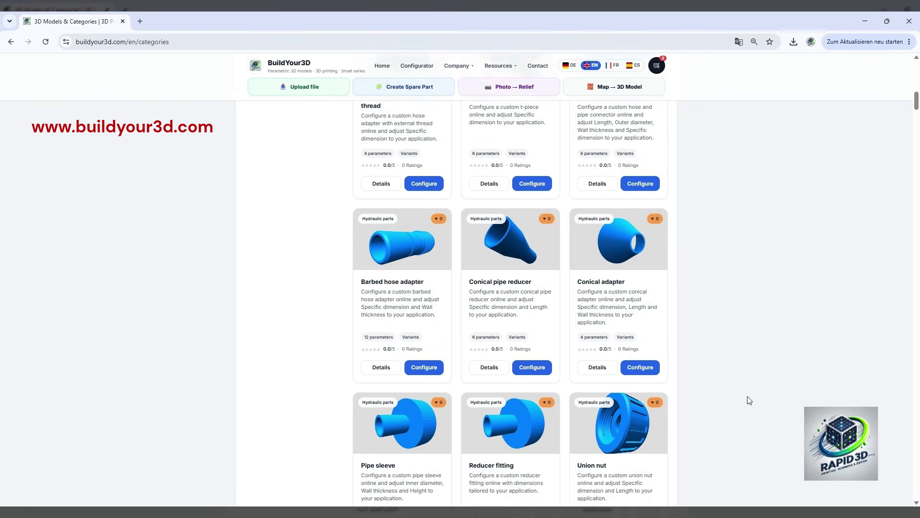
scroll(750, 400, "up", 9)
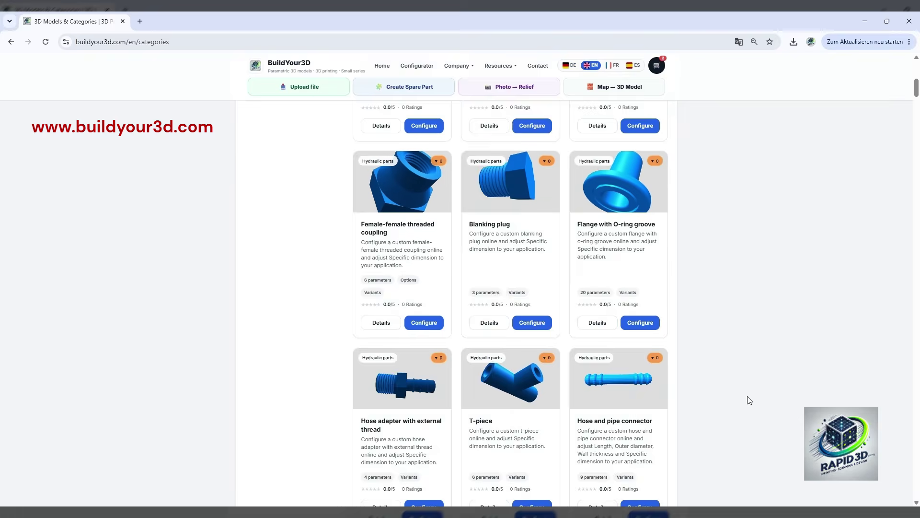
scroll(749, 401, "up", 5)
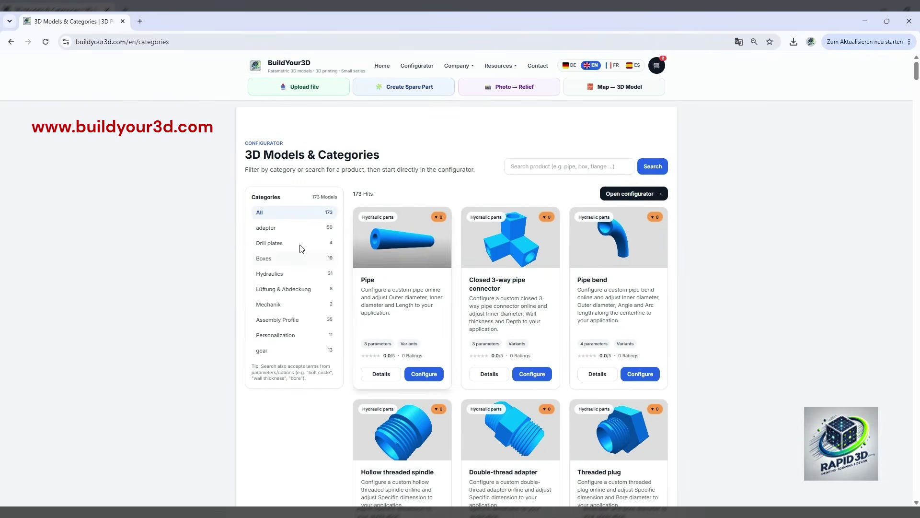
Filter the catalogue to Boxes and open the Custom Electronics Enclosure with Screw Lid, Ventilation and Cable Opening.
left_click(271, 261)
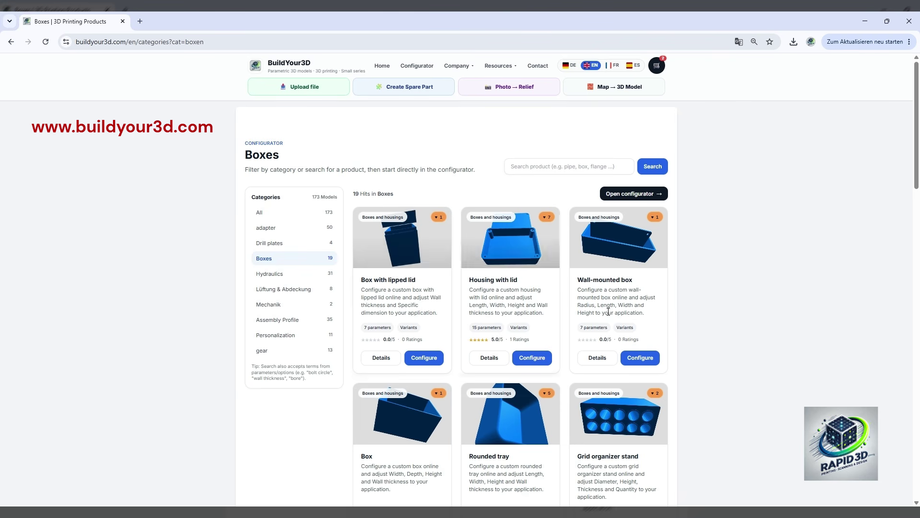
scroll(748, 346, "down", 4)
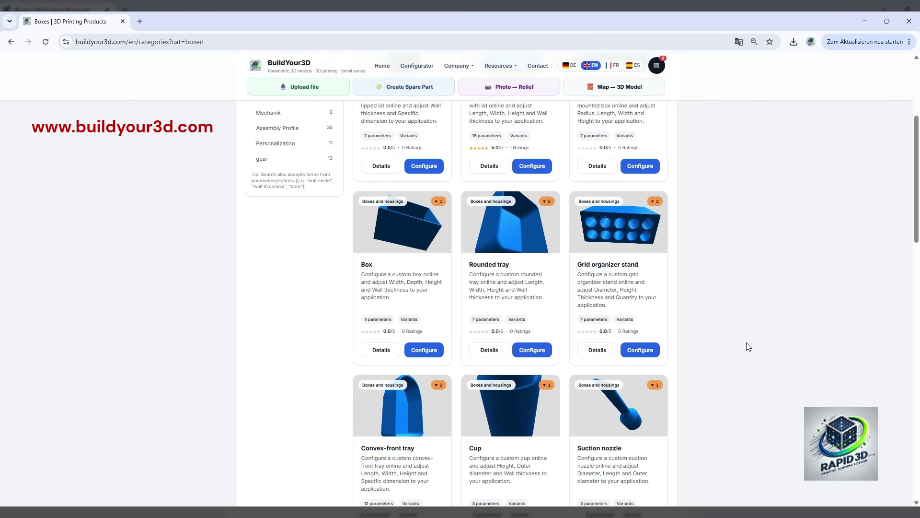
scroll(748, 347, "down", 5)
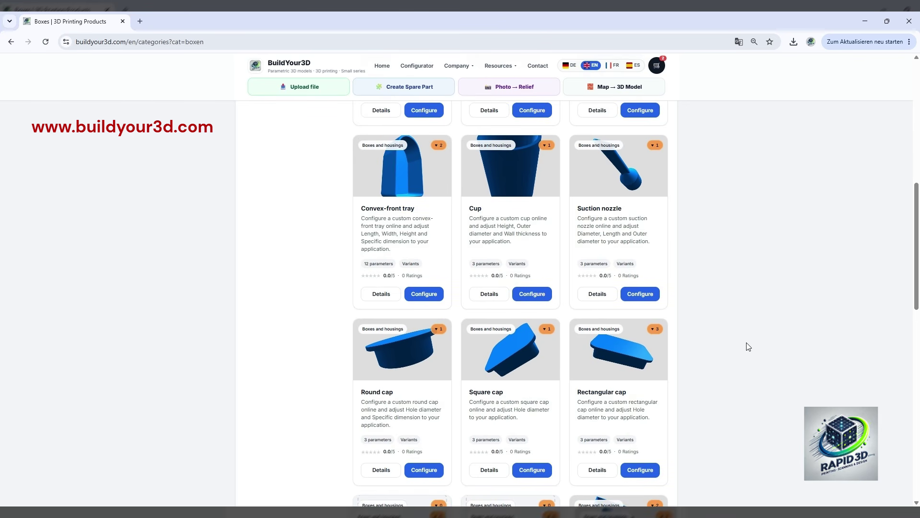
scroll(748, 346, "down", 4)
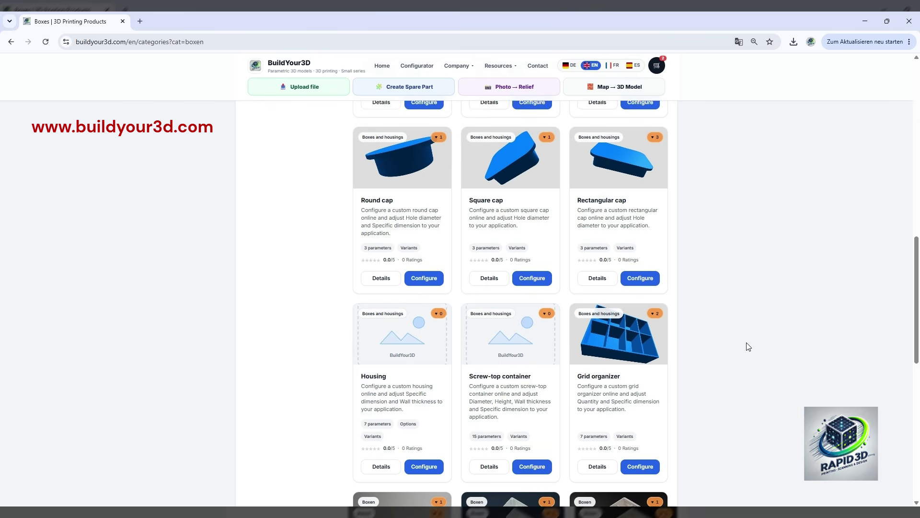
scroll(748, 346, "down", 4)
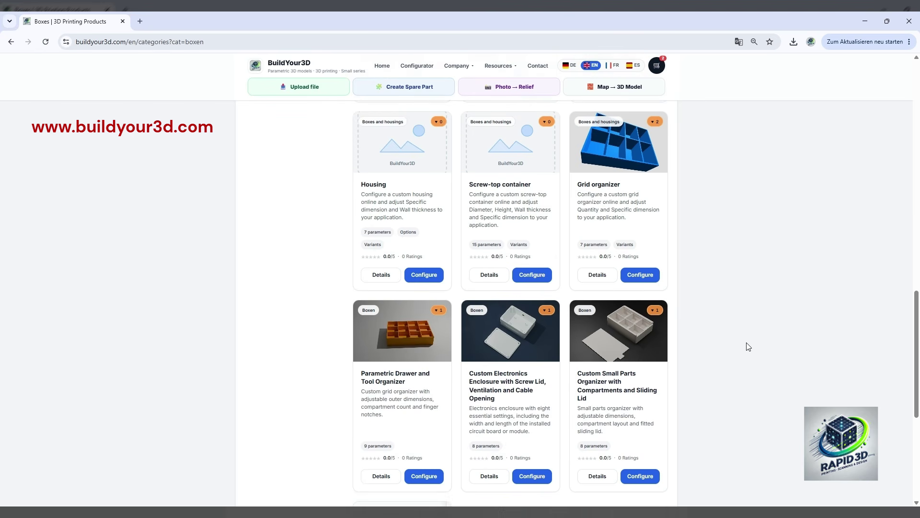
scroll(748, 347, "down", 4)
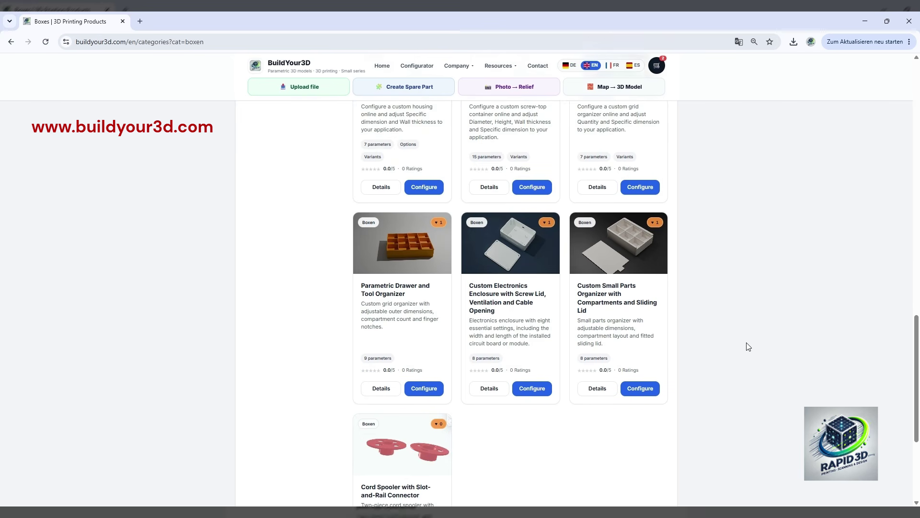
scroll(748, 346, "up", 2)
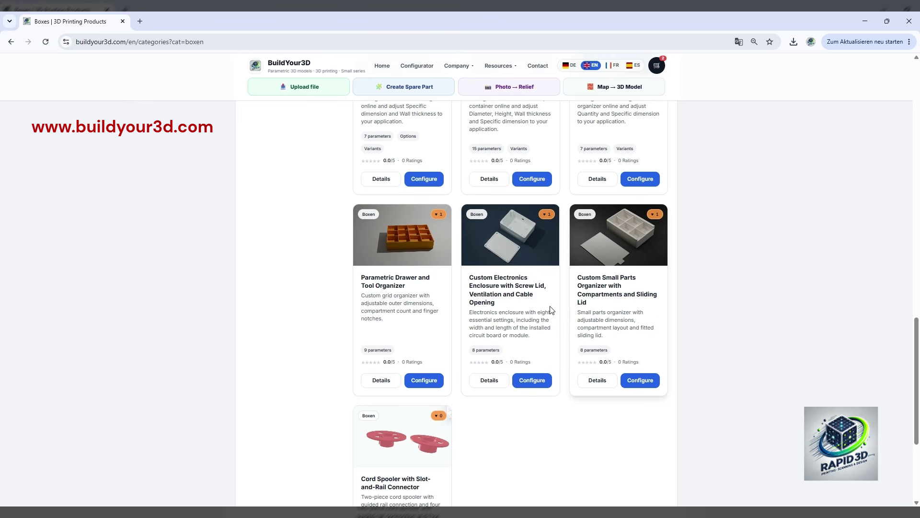
left_click(512, 287)
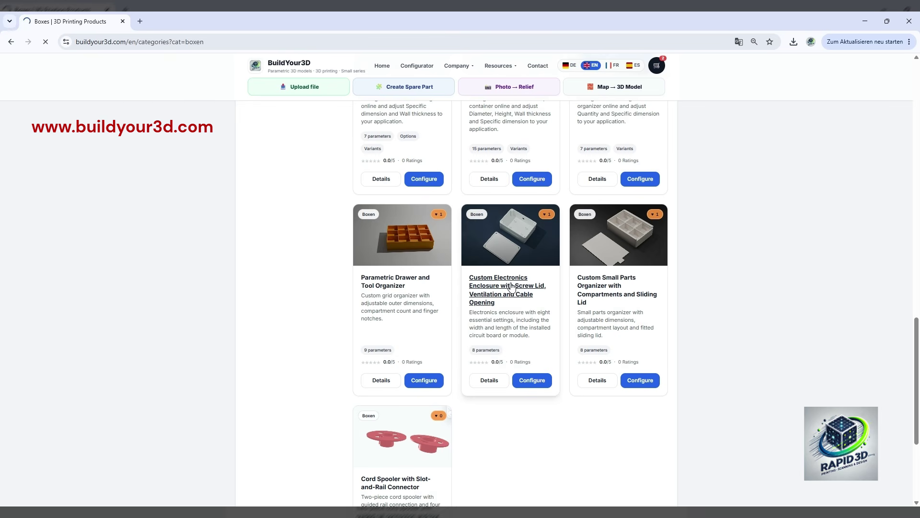
Review the enclosure's description and second product image, and open the enclosure in the configurator.
scroll(607, 344, "down", 4)
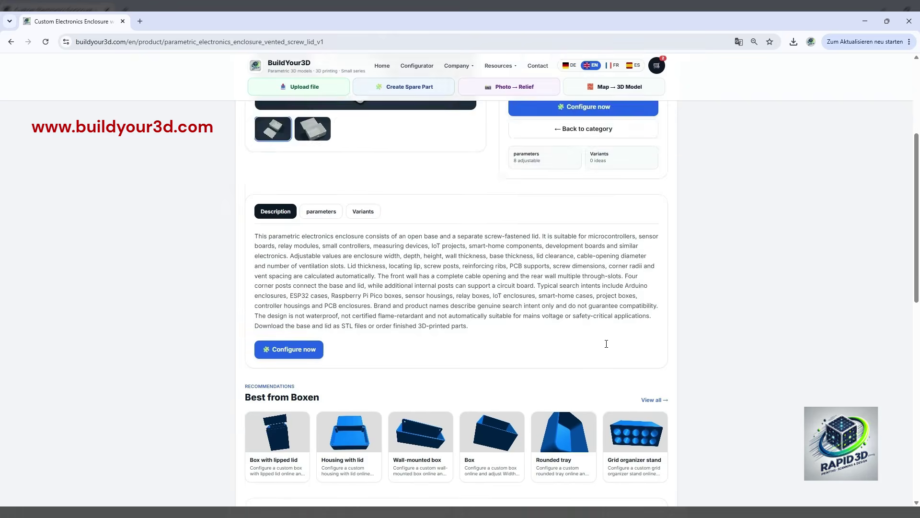
scroll(594, 338, "up", 4)
left_click(304, 321)
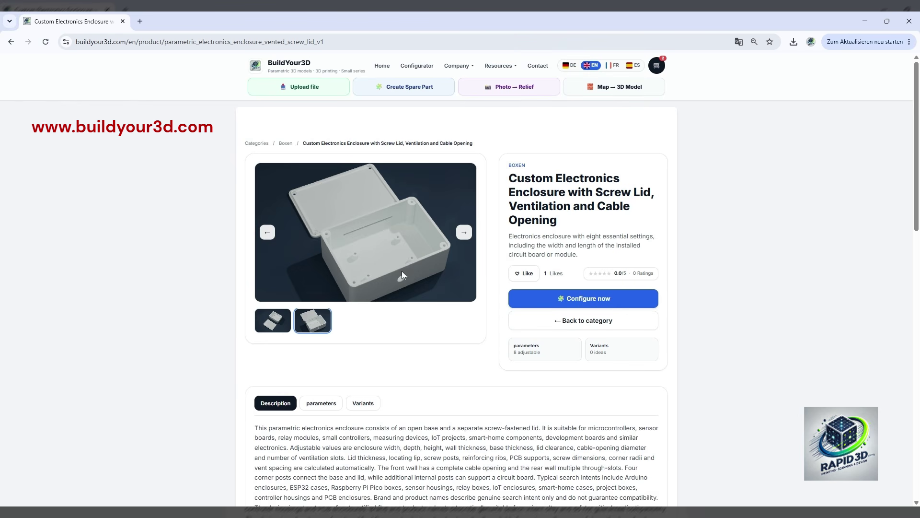
scroll(433, 315, "down", 3)
scroll(441, 319, "up", 3)
left_click(579, 299)
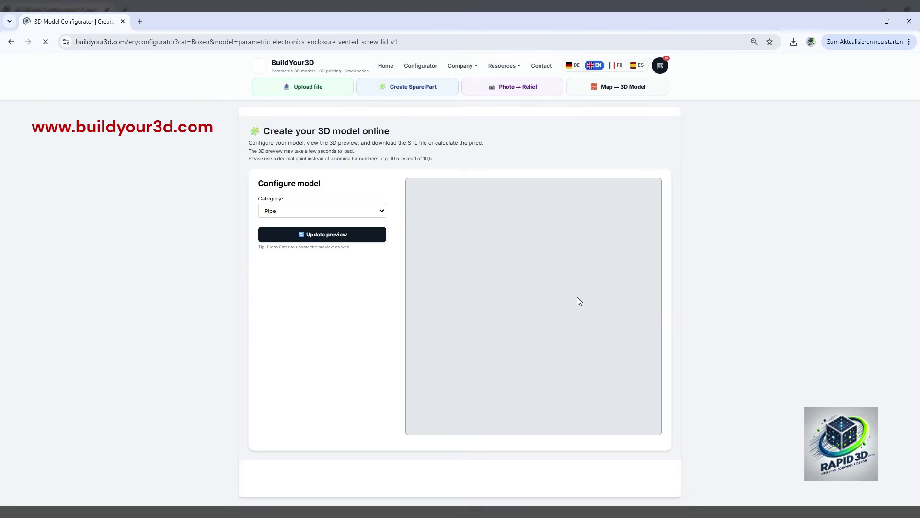
Go through the enclosure's width, depth and height settings and set the wall thickness to 2,2 mm.
scroll(679, 312, "down", 1)
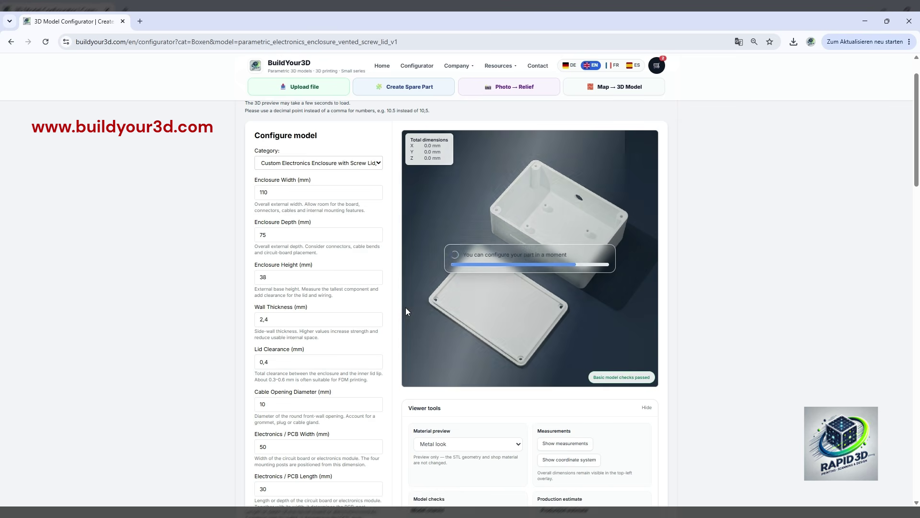
left_click(283, 194)
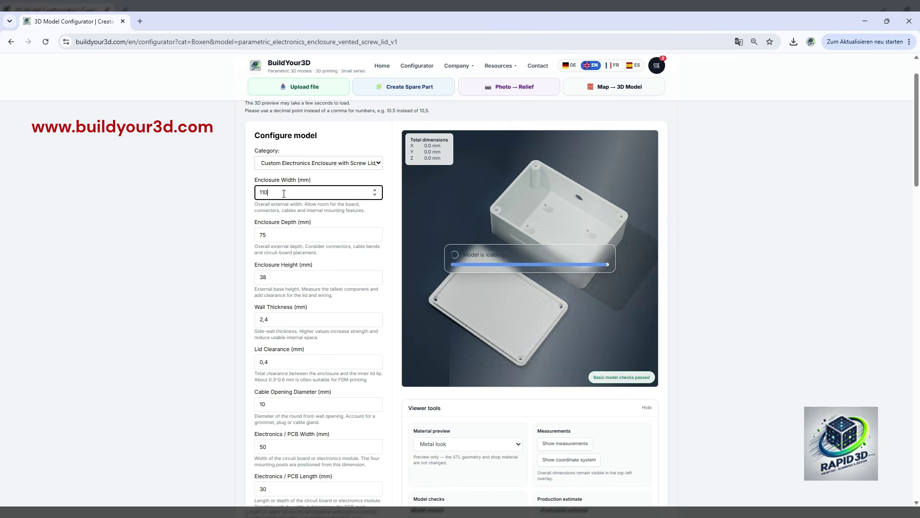
left_click(278, 234)
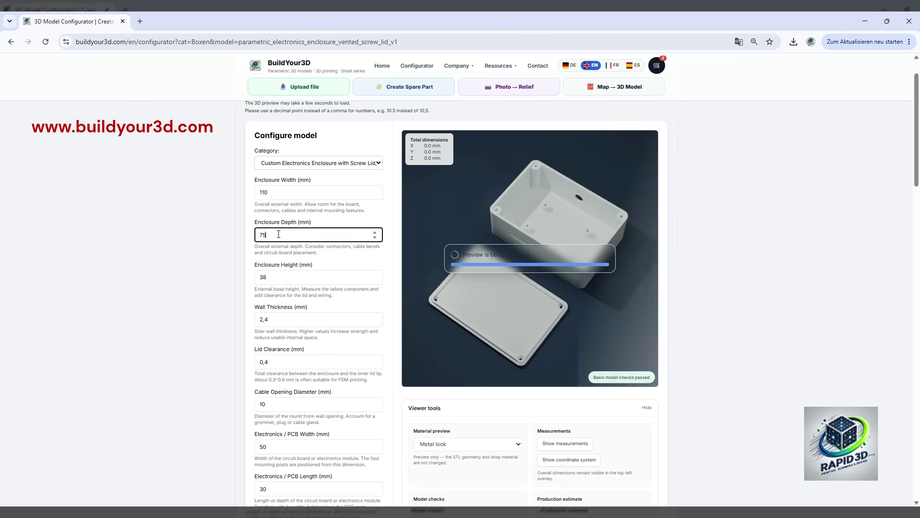
left_click(271, 278)
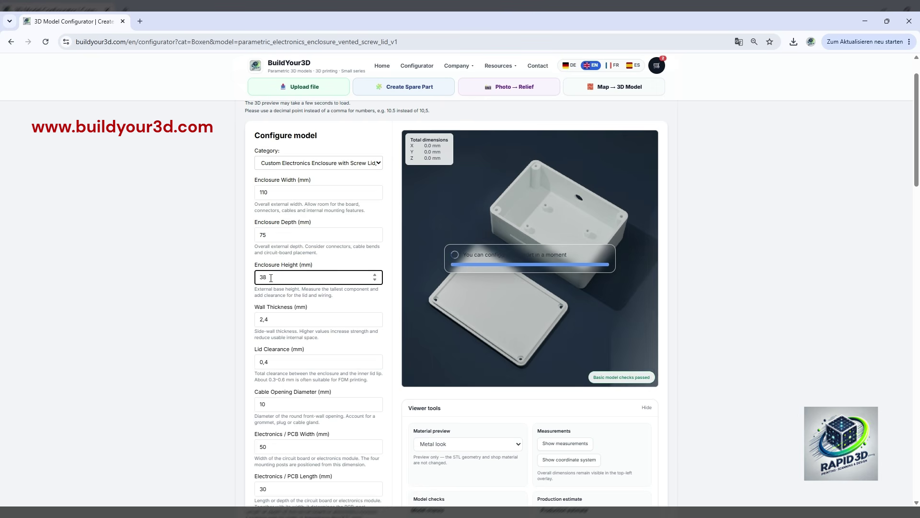
left_click(280, 321)
key("BackSpace")
type("2")
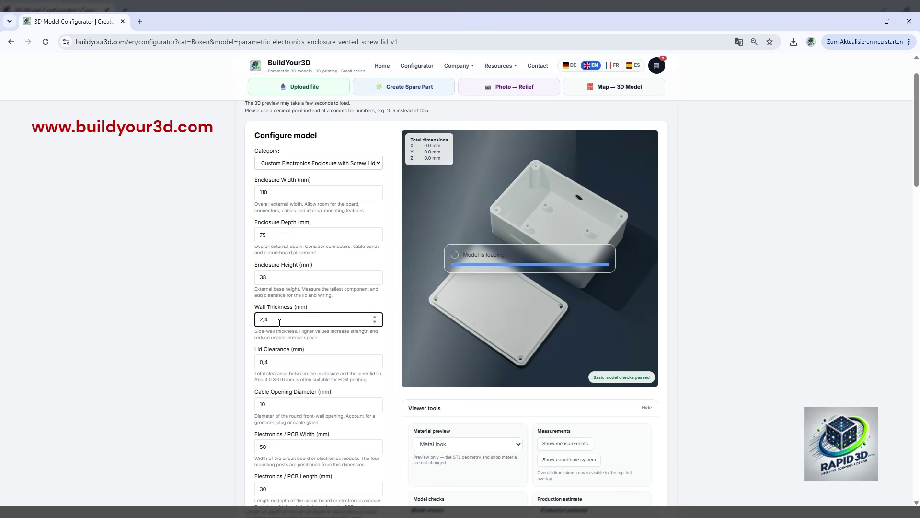
Review the lid clearance, cable opening diameter, and electronics/PCB width and length settings.
scroll(279, 322, "down", 1)
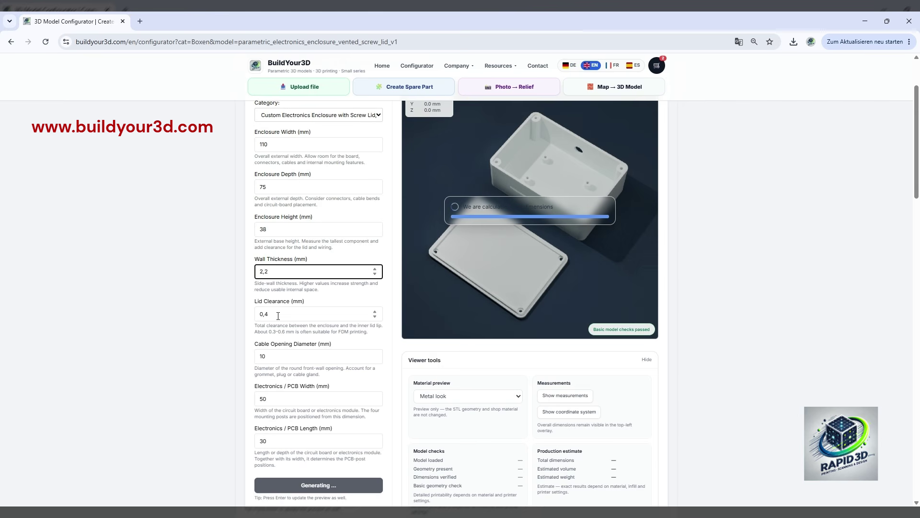
left_click(278, 315)
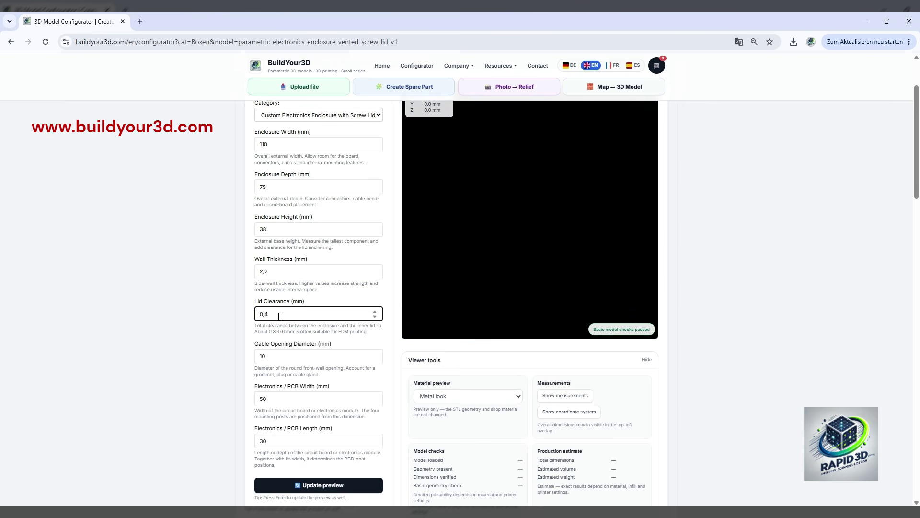
left_click(294, 357)
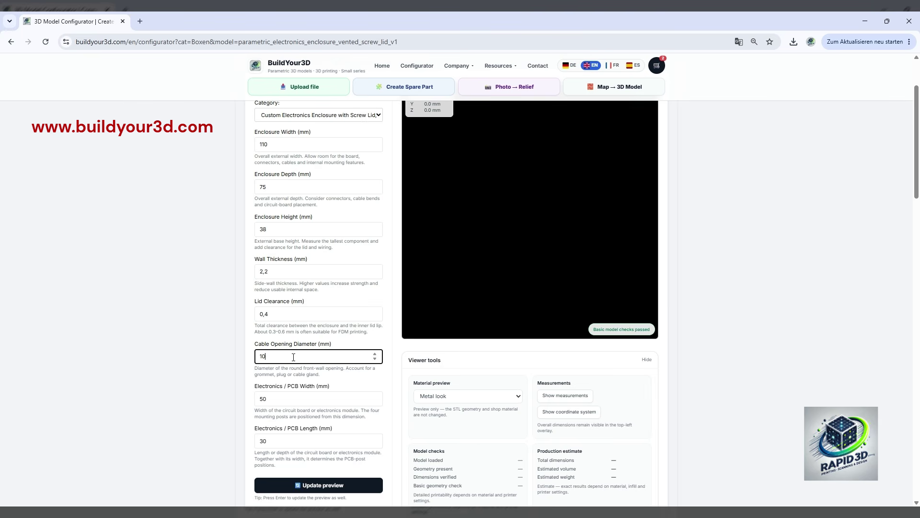
left_click(280, 399)
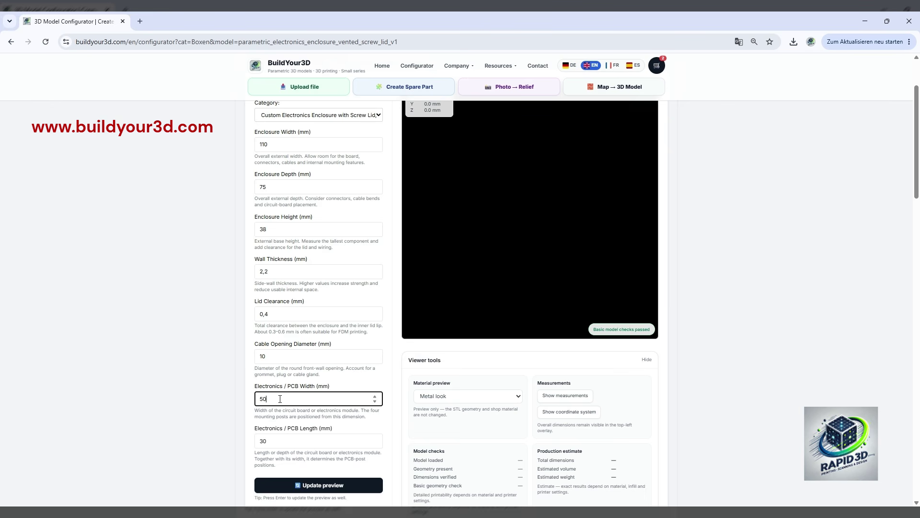
left_click(283, 440)
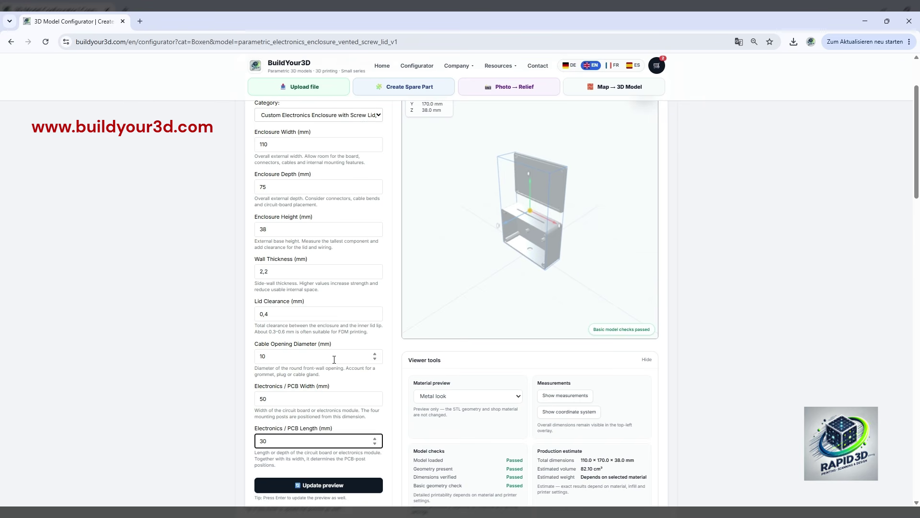
Examine the enclosure's 3D preview from several angles, including the lid, cable opening, ventilation slot and PCB mounting posts.
scroll(334, 359, "up", 1)
scroll(539, 307, "up", 3)
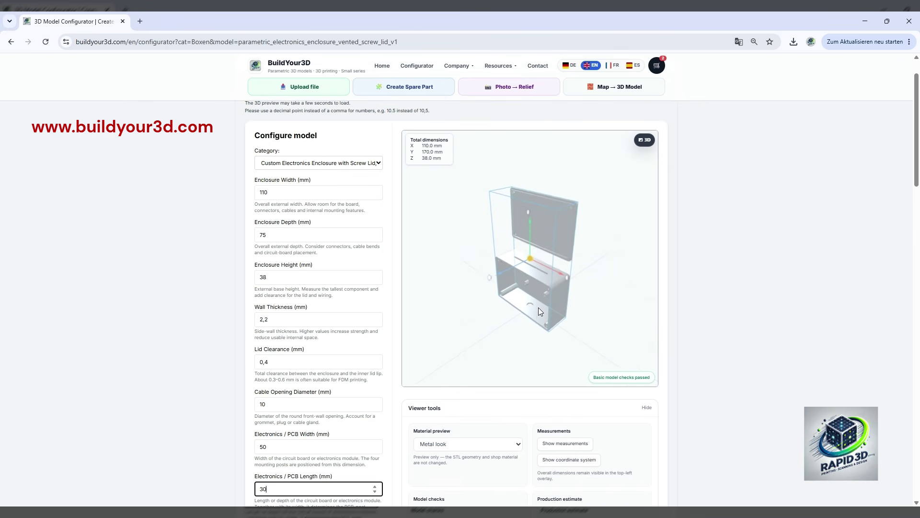
left_click_drag(545, 296, 586, 242)
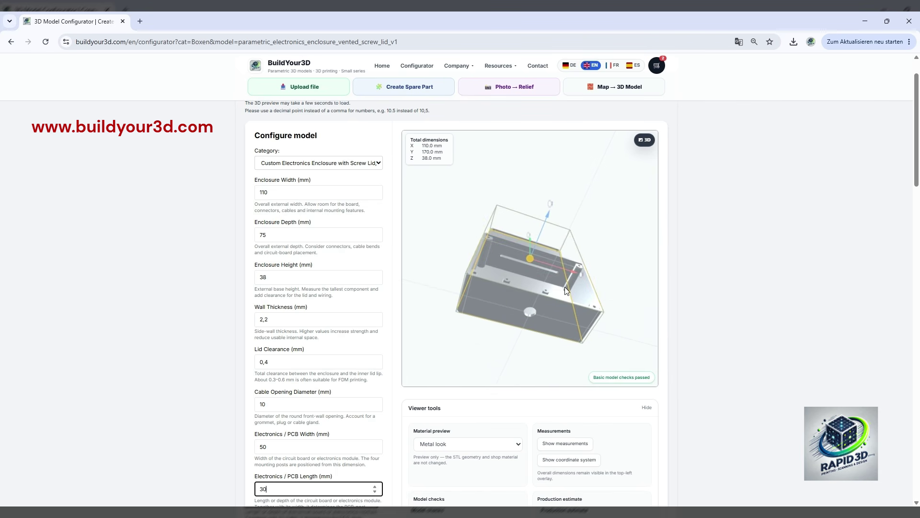
scroll(562, 307, "up", 4)
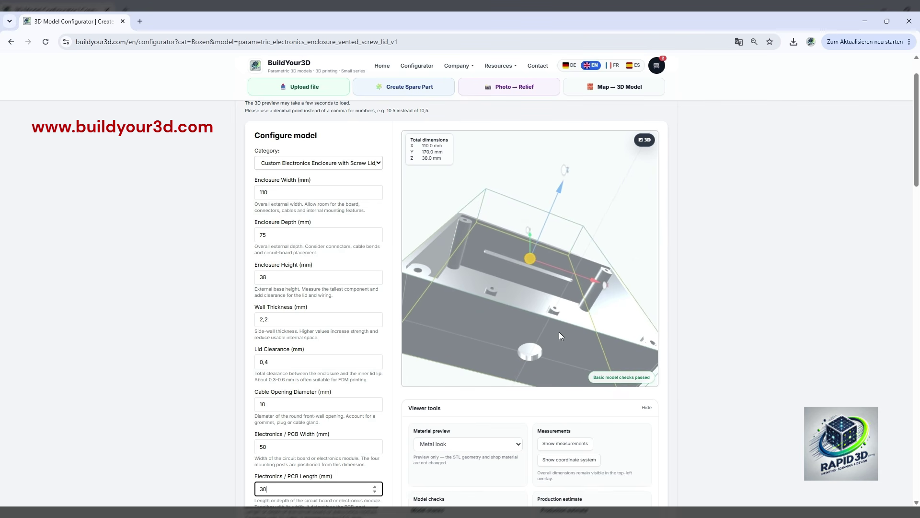
mouse_move(559, 331)
left_mouse_down()
mouse_move(528, 317)
mouse_move(525, 304)
mouse_move(559, 339)
mouse_move(552, 346)
left_mouse_up()
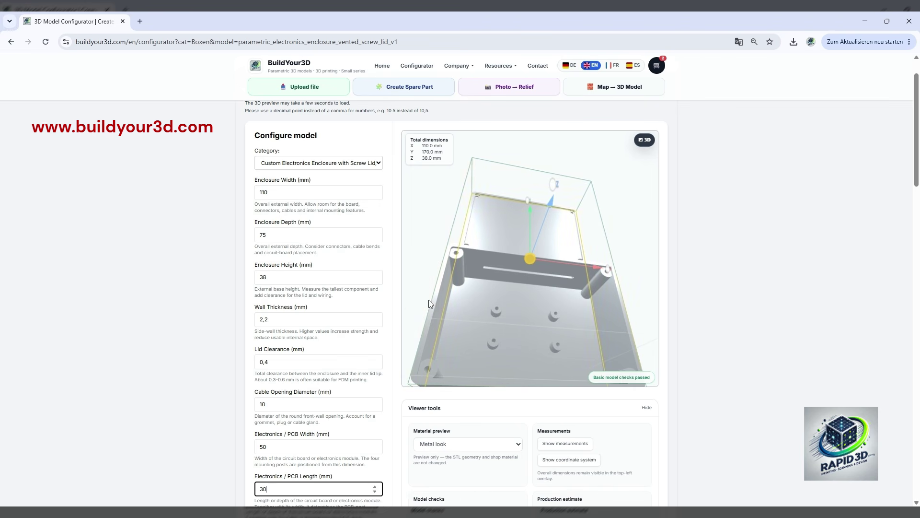
left_click_drag(606, 291, 573, 321)
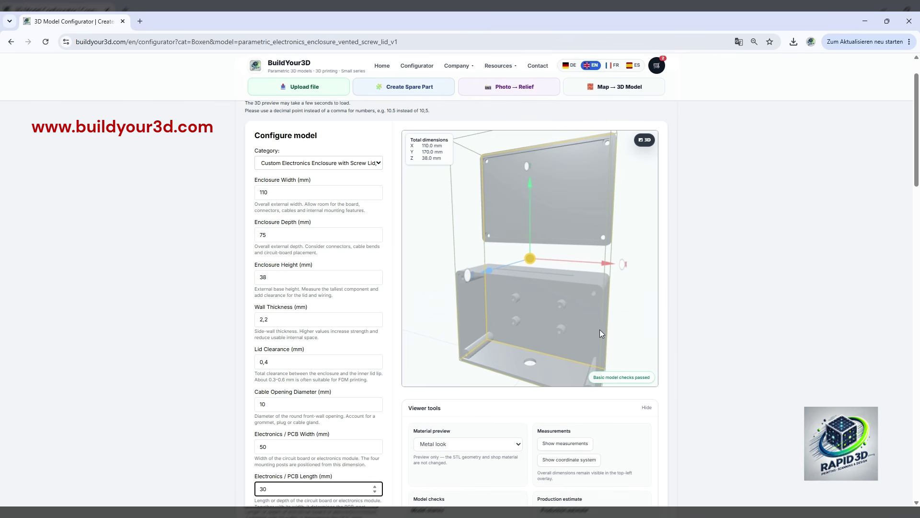
Review the enclosure's model checks, production estimate, use-case description, and the options for downloading the model or calculating its printing price.
scroll(677, 326, "down", 5)
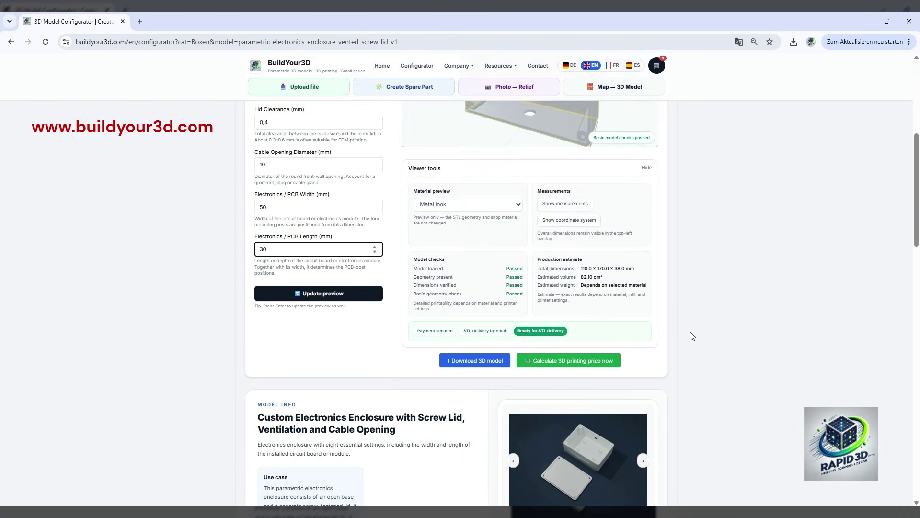
scroll(693, 336, "down", 8)
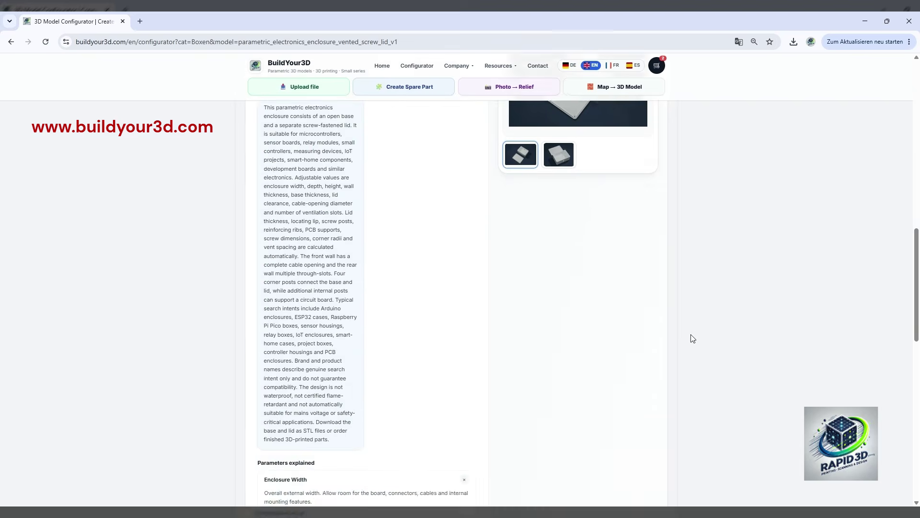
scroll(693, 338, "up", 9)
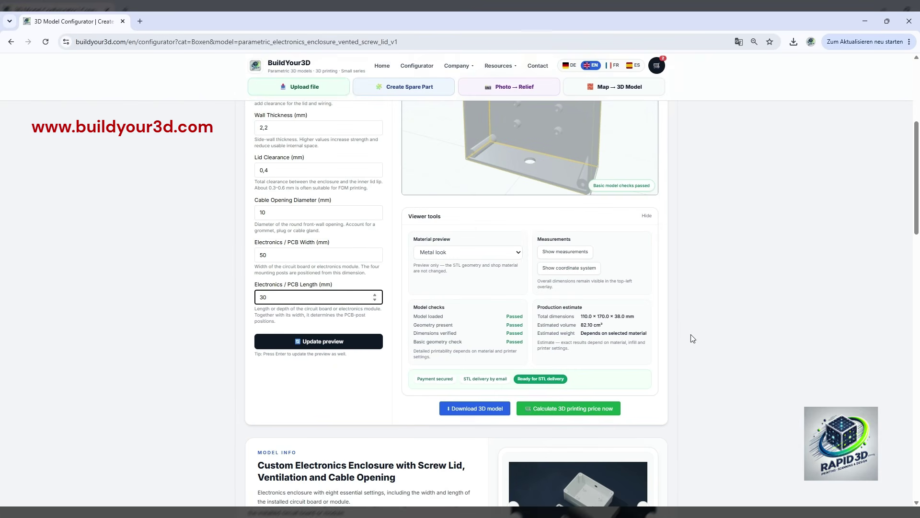
scroll(693, 338, "up", 2)
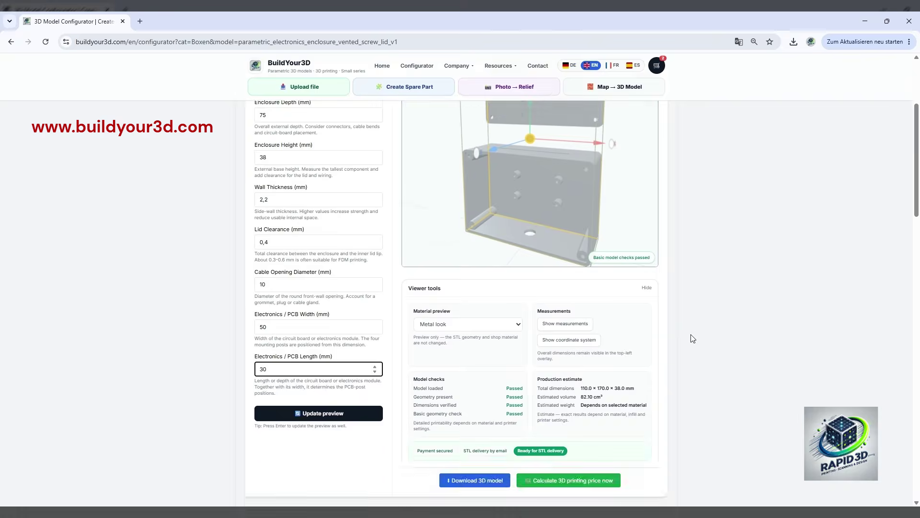
scroll(692, 339, "down", 2)
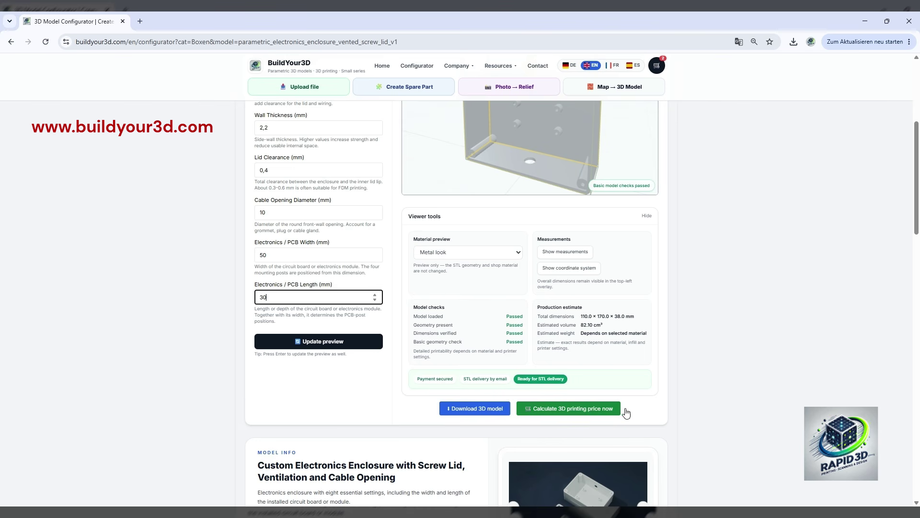
scroll(701, 401, "up", 1)
scroll(701, 400, "up", 4)
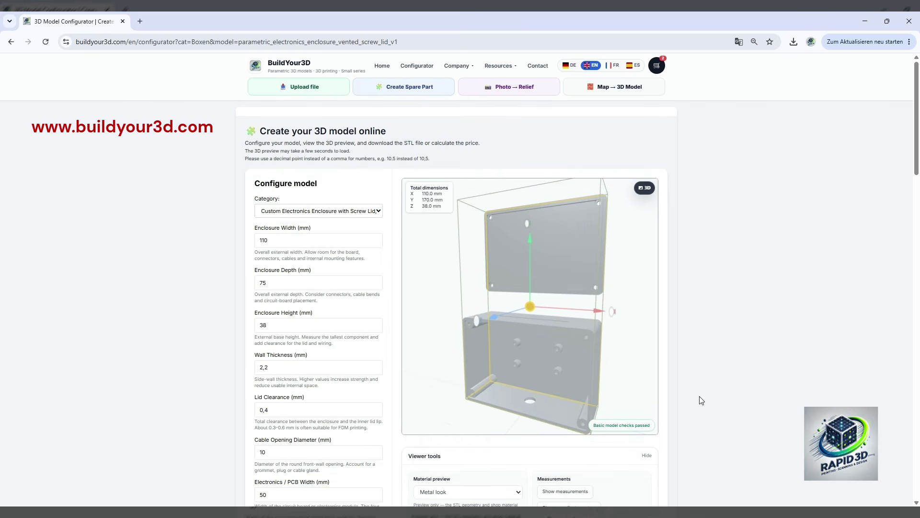
Inspect the enclosure's interior, mounting posts, ventilation slot and cable opening in the 3D preview, and return to the download and pricing options.
left_click_drag(548, 329, 709, 344)
scroll(709, 344, "down", 7)
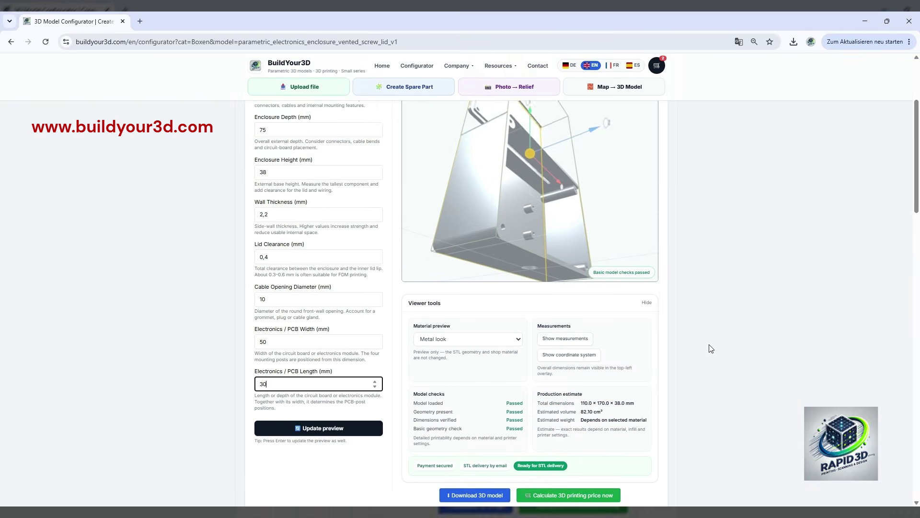
scroll(711, 349, "down", 1)
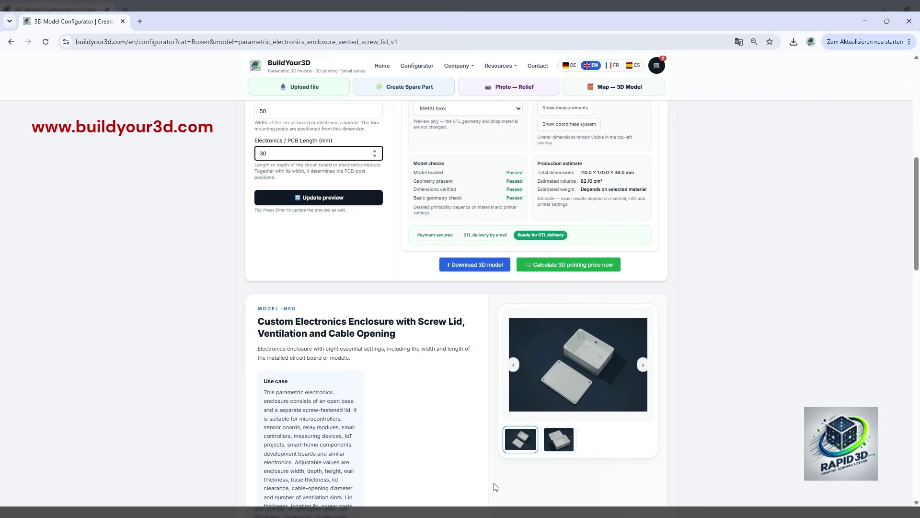
scroll(494, 483, "up", 7)
left_click_drag(568, 302, 587, 242)
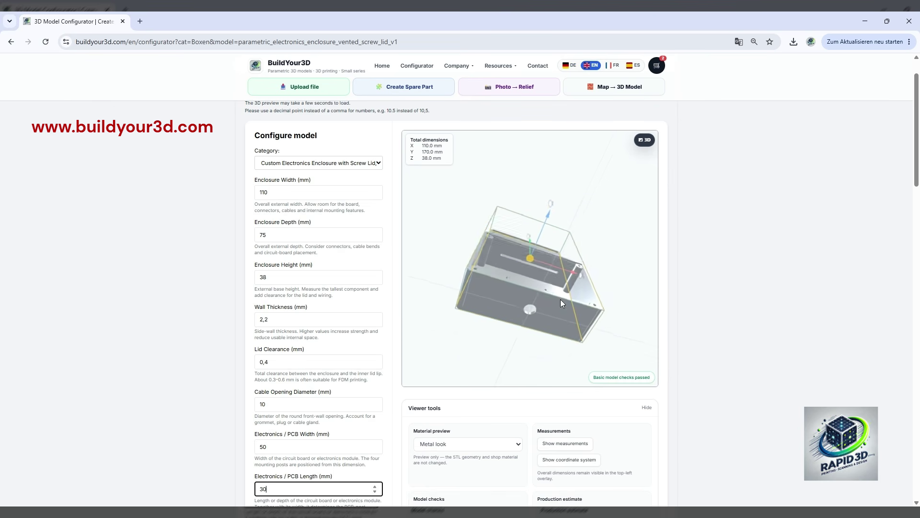
scroll(560, 299, "up", 5)
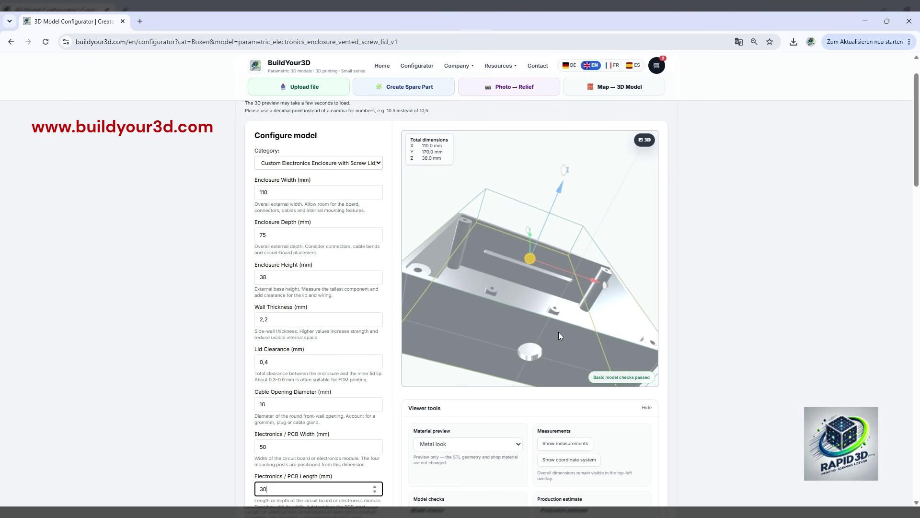
mouse_move(559, 332)
left_mouse_down()
mouse_move(537, 330)
mouse_move(526, 304)
mouse_move(551, 327)
mouse_move(553, 345)
left_mouse_up()
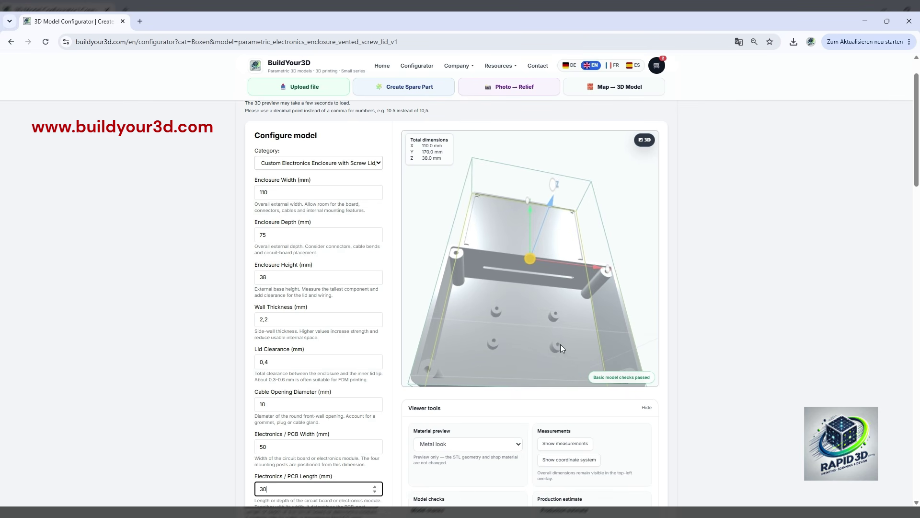
scroll(563, 413, "down", 4)
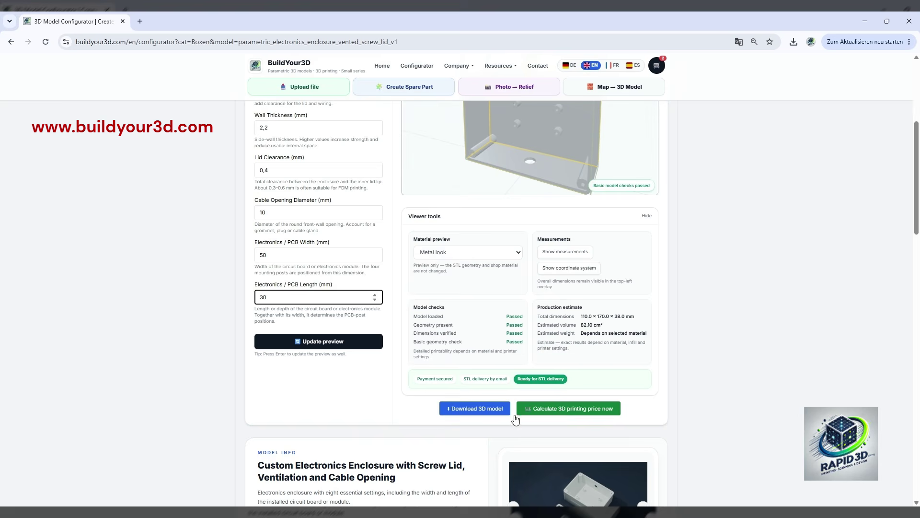